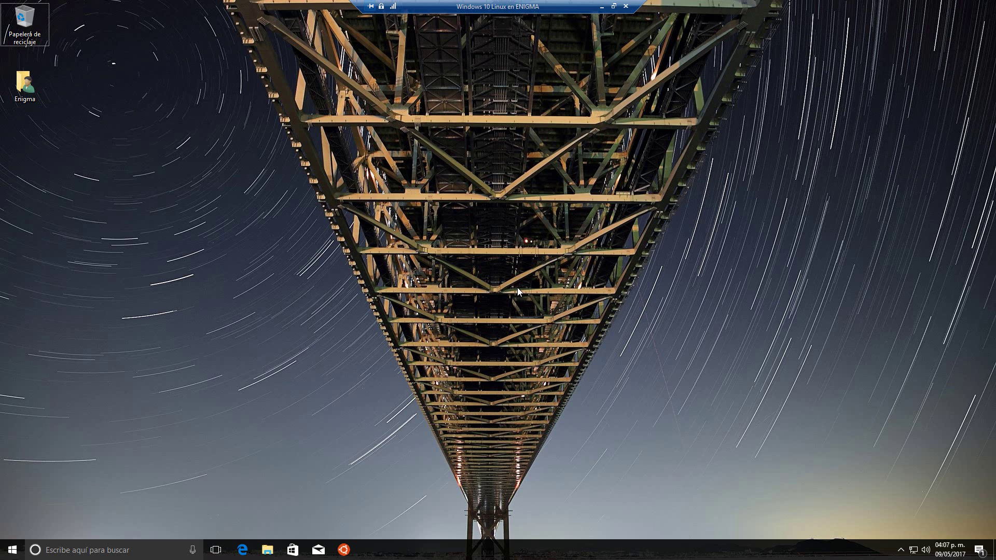
# Step: Open the Para programadores page under Actualización y seguridad in Windows Settings
pyautogui.click(13, 550)
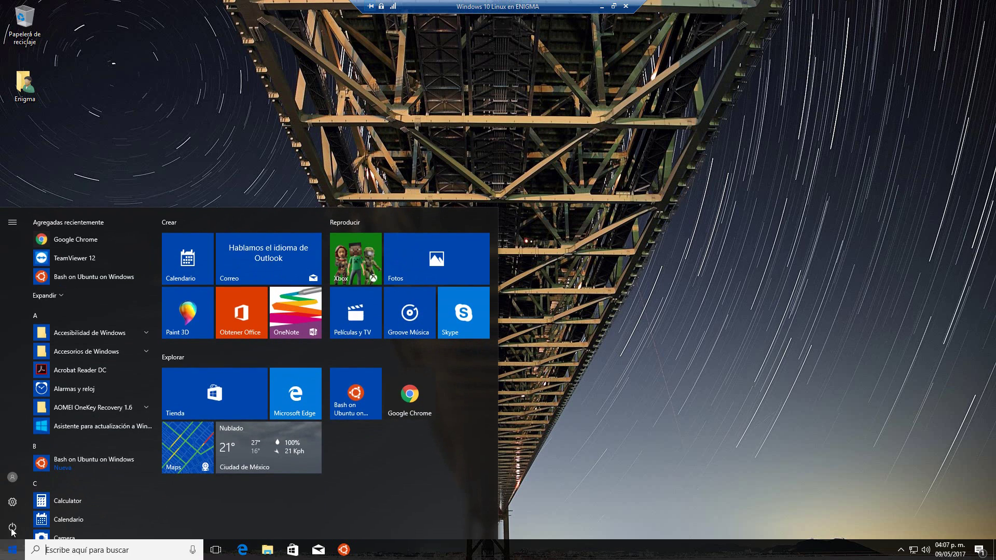
pyautogui.click(12, 502)
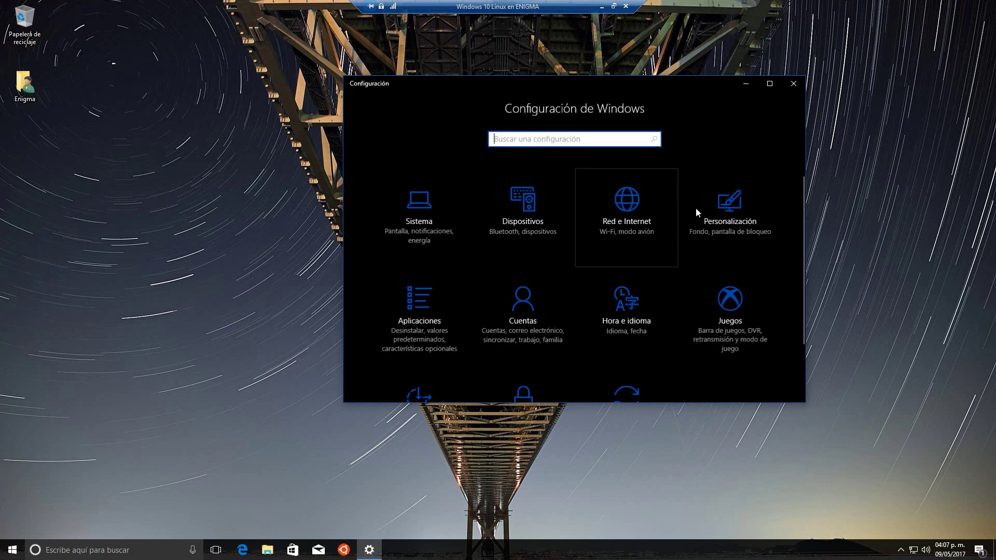
pyautogui.scroll(-2, 686, 198)
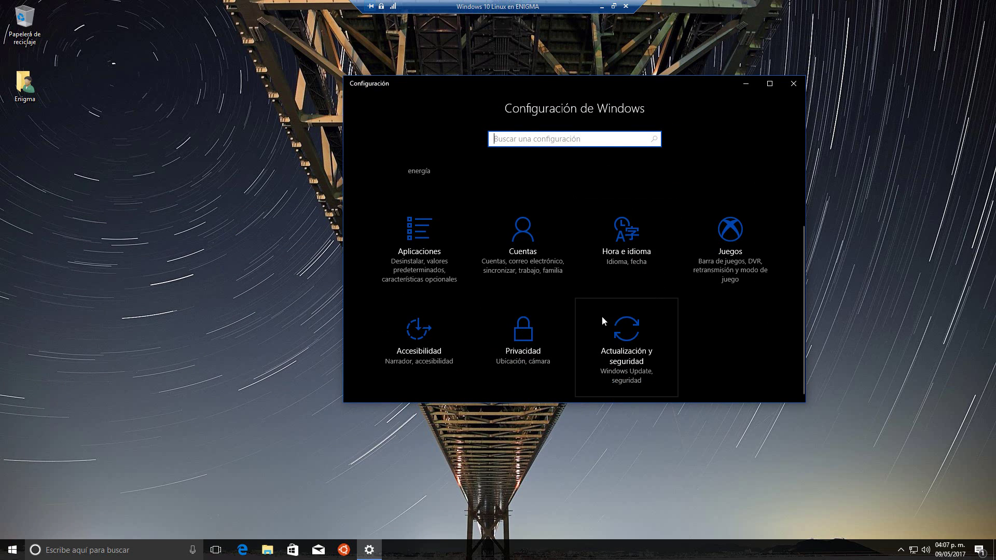
pyautogui.click(637, 340)
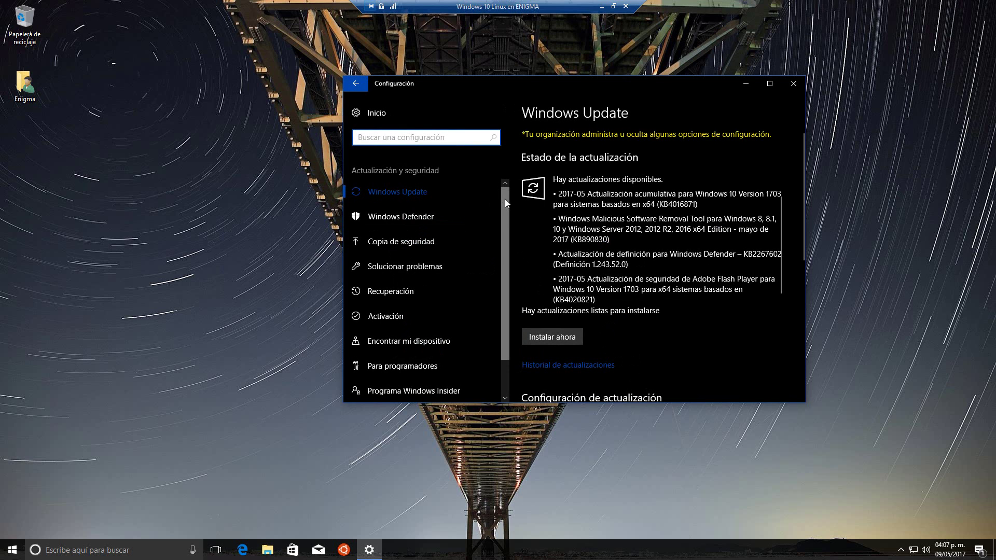
pyautogui.moveTo(503, 199); pyautogui.dragTo(502, 251)
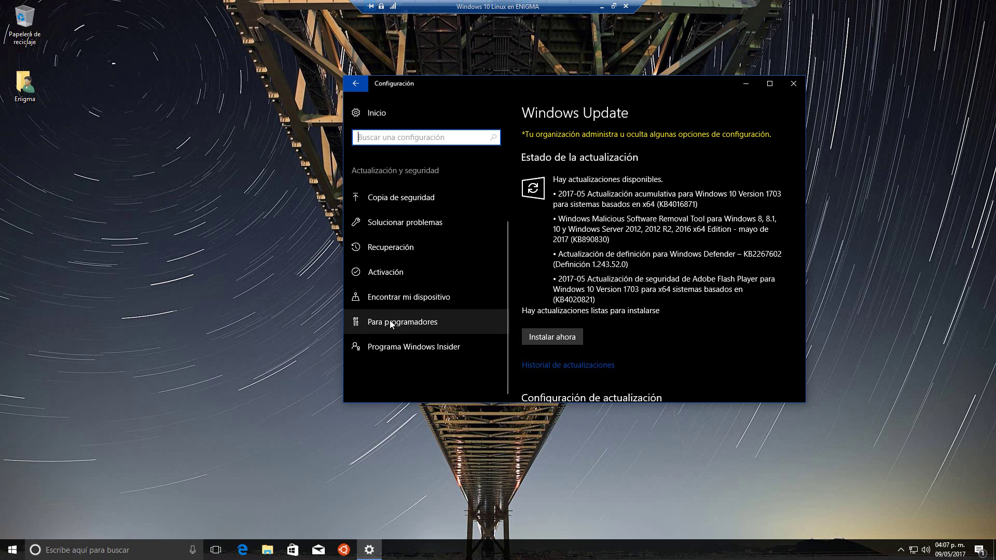
pyautogui.click(390, 322)
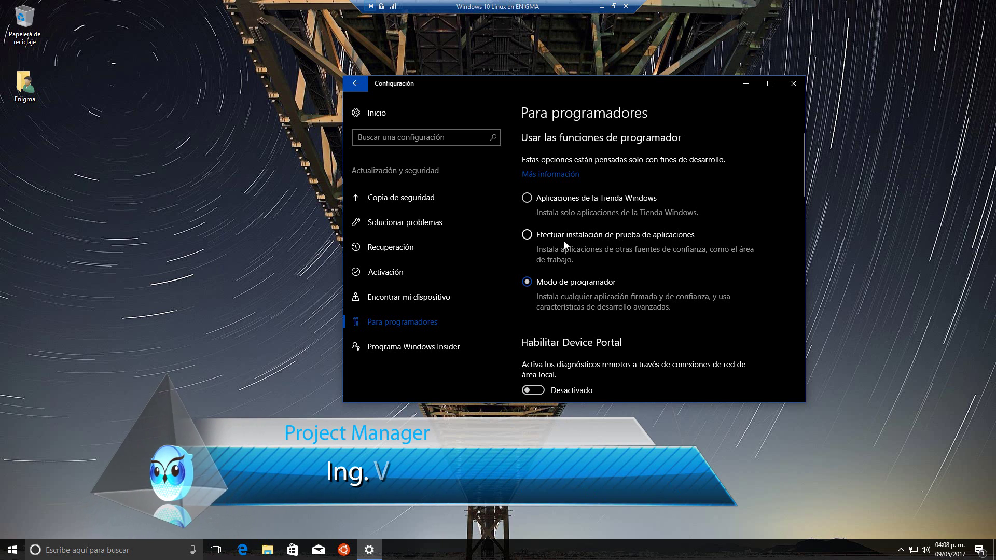
# Step: Enable the Efectuar instalación de prueba de aplicaciones option, accept the security warning, and close Settings
pyautogui.click(528, 235)
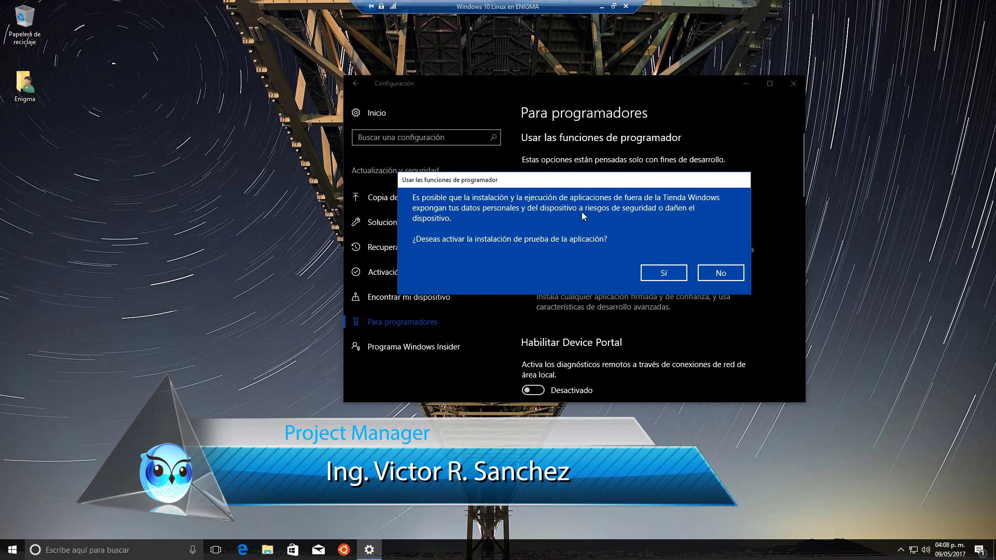
pyautogui.press('Return')
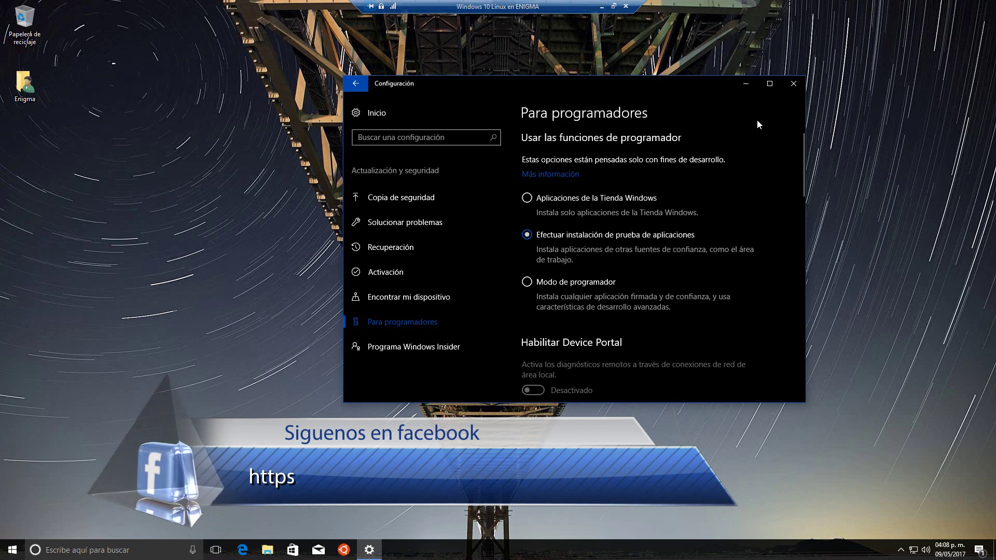
pyautogui.moveTo(630, 83); pyautogui.dragTo(612, 86)
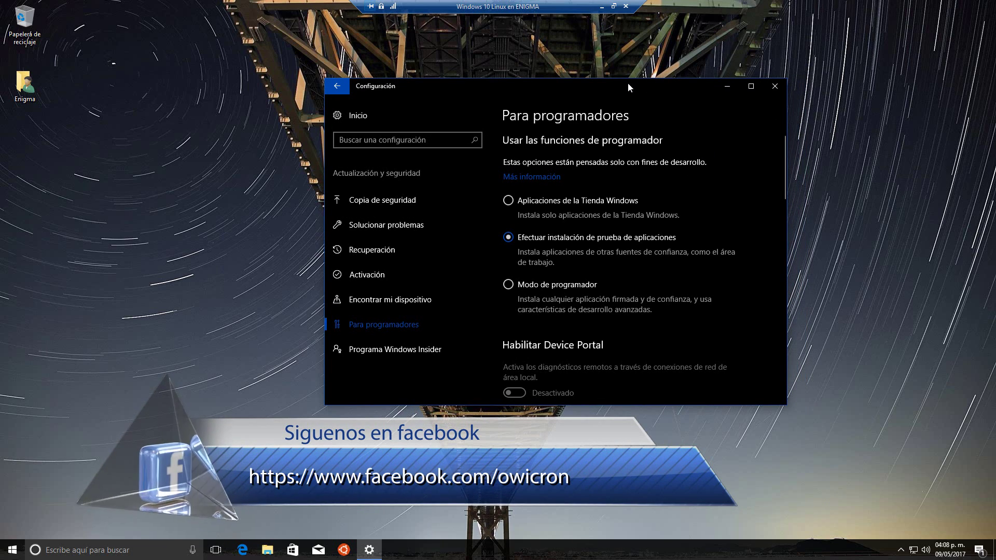
pyautogui.click(767, 87)
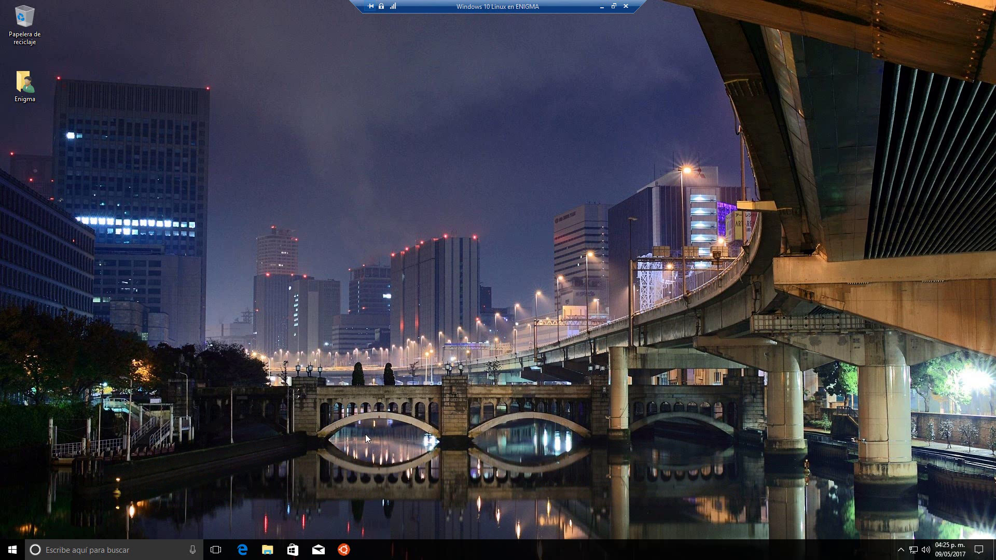
# Step: Switch to File Explorer and open the Descargas folder
pyautogui.click(268, 551)
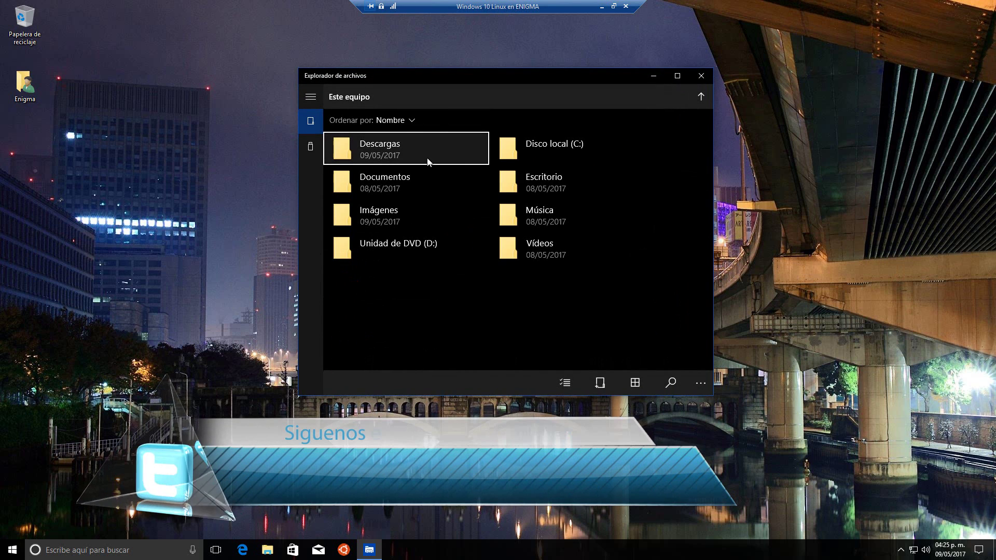
pyautogui.click(384, 151)
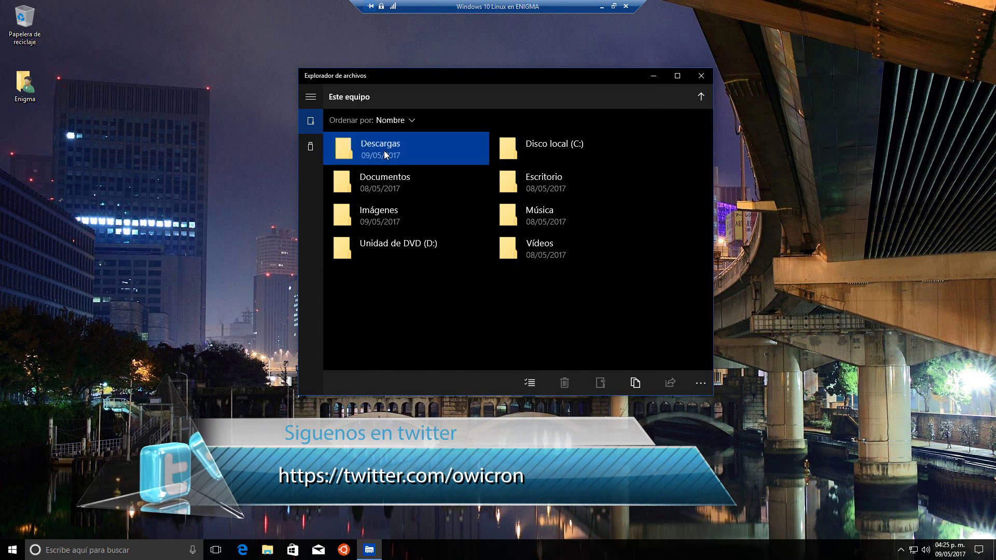
pyautogui.doubleClick(384, 150)
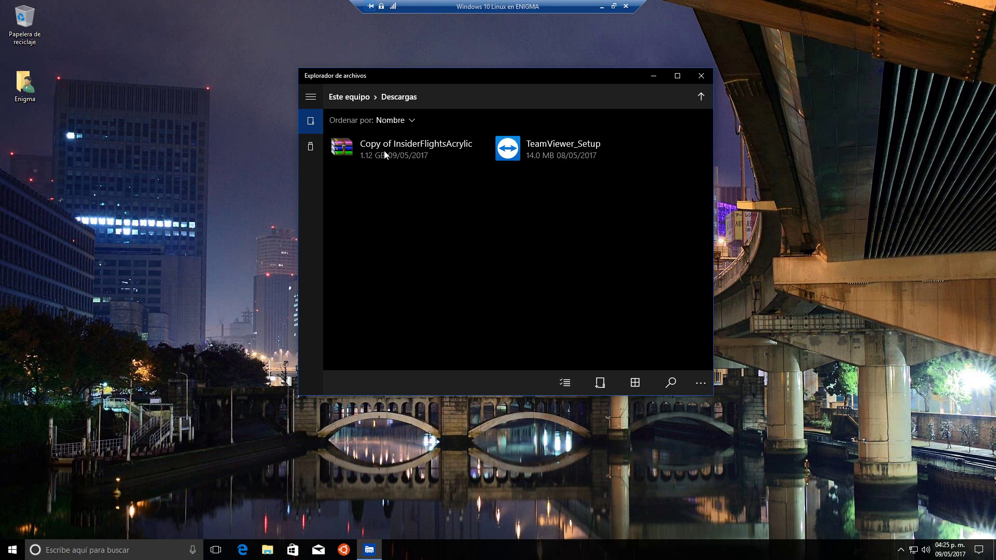
# Step: Move the Copy of InsiderFlightsAcrylic archive from Descargas to the desktop and close File Explorer
pyautogui.click(384, 156)
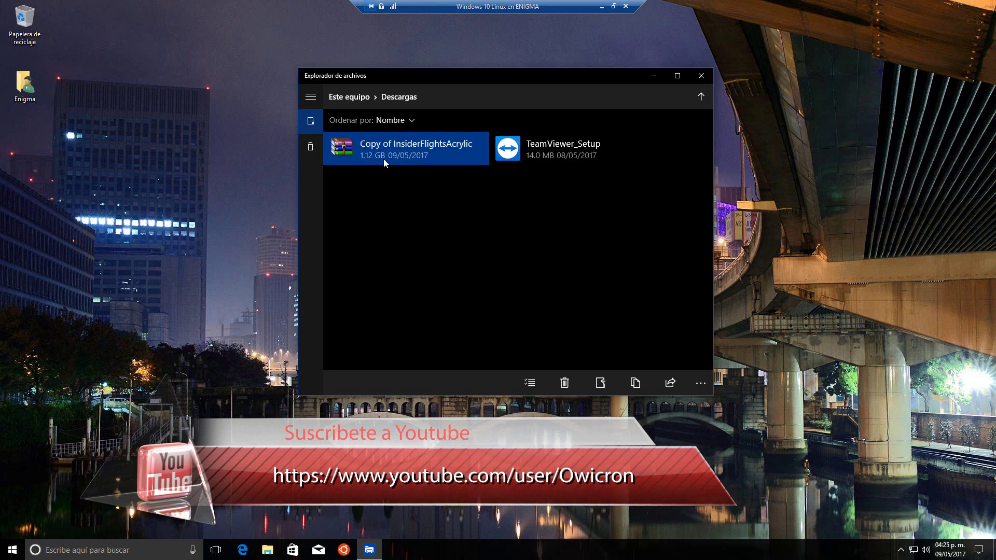
pyautogui.hotkey('ctrl', 'c')
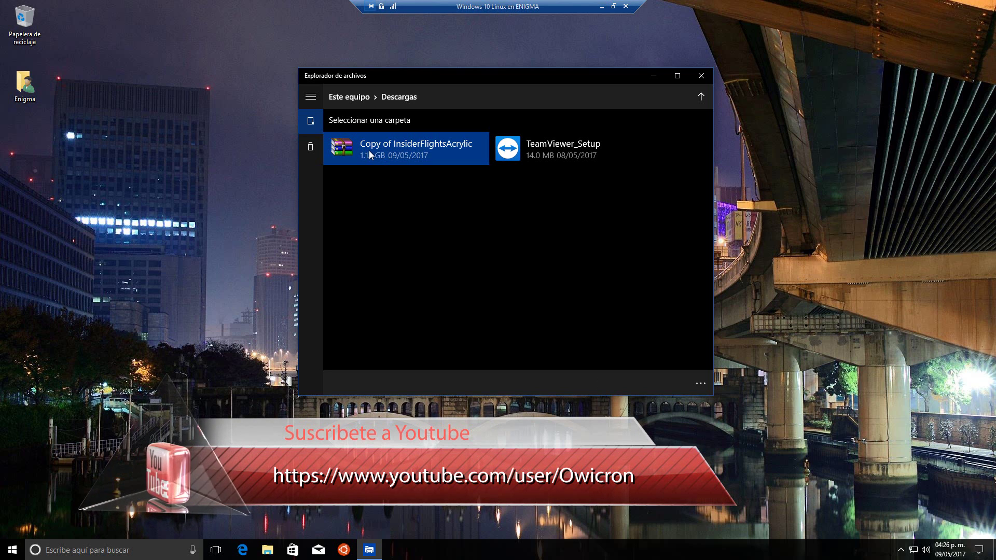
pyautogui.moveTo(369, 151); pyautogui.dragTo(21, 154)
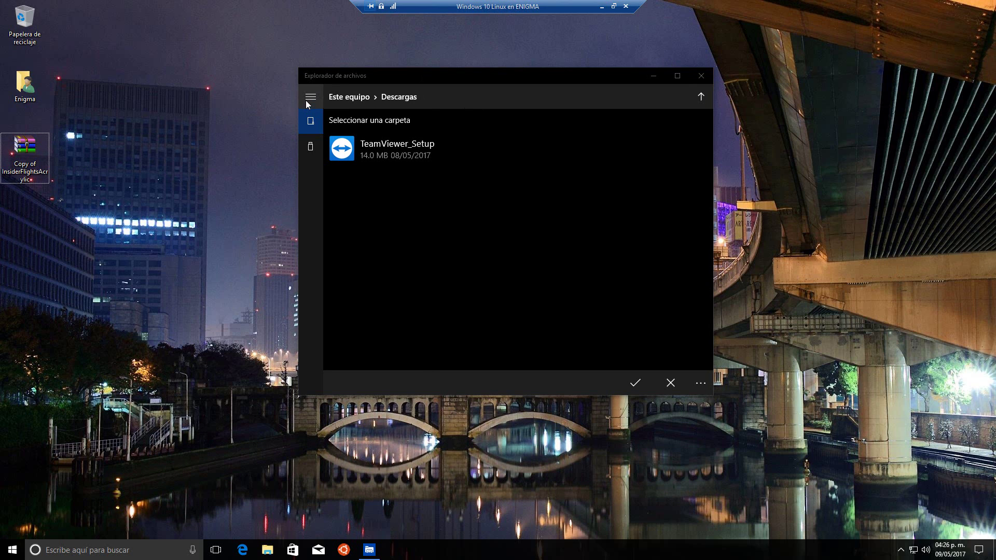
pyautogui.click(710, 110)
pyautogui.click(703, 99)
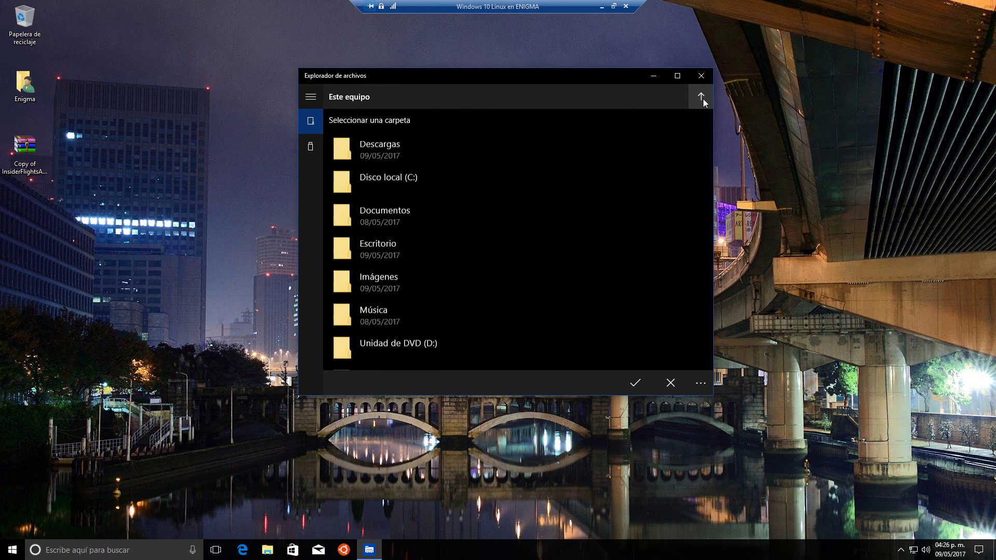
pyautogui.click(701, 76)
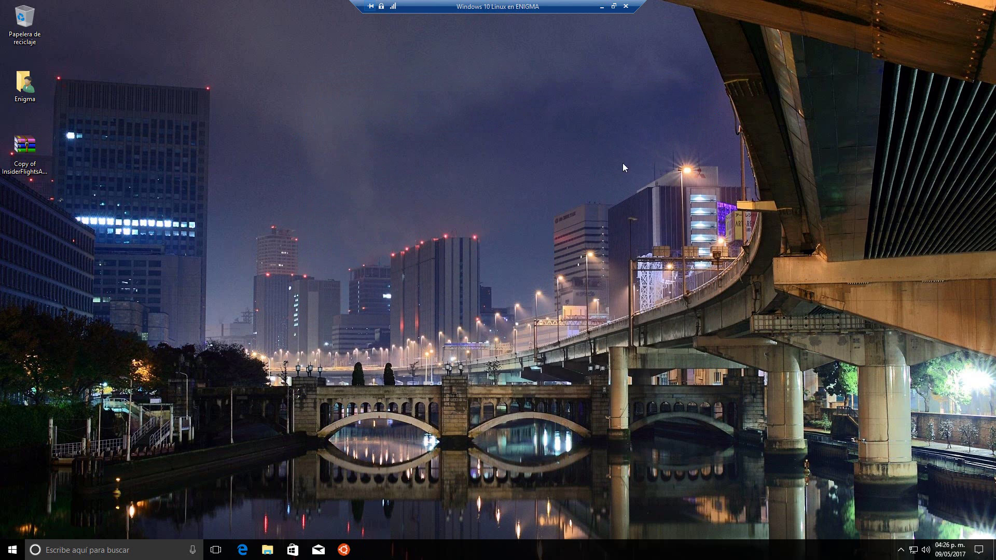
# Step: Extract the desktop archive into its own Copy of InsiderFlightsAcrylic folder with WinRAR and open that folder
pyautogui.rightClick(16, 152)
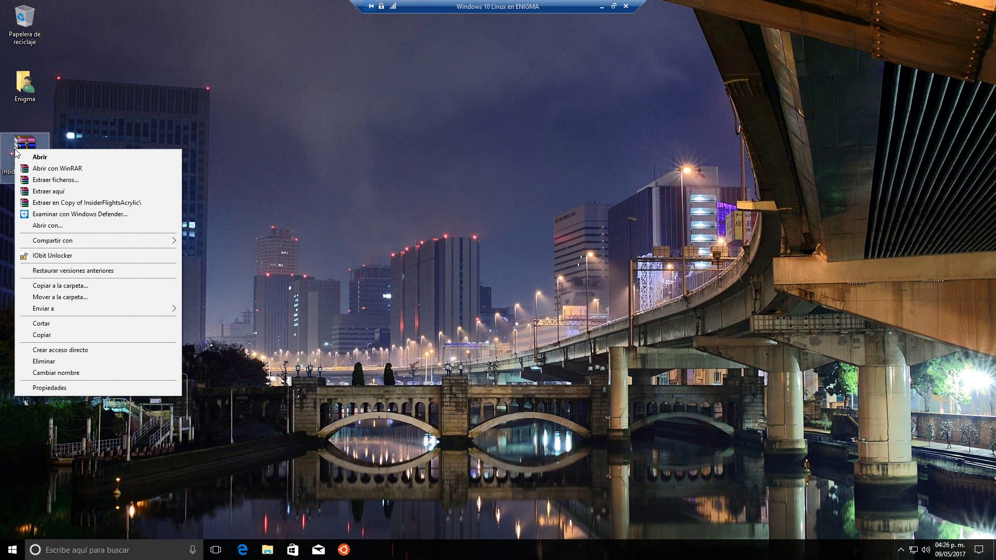
pyautogui.click(62, 203)
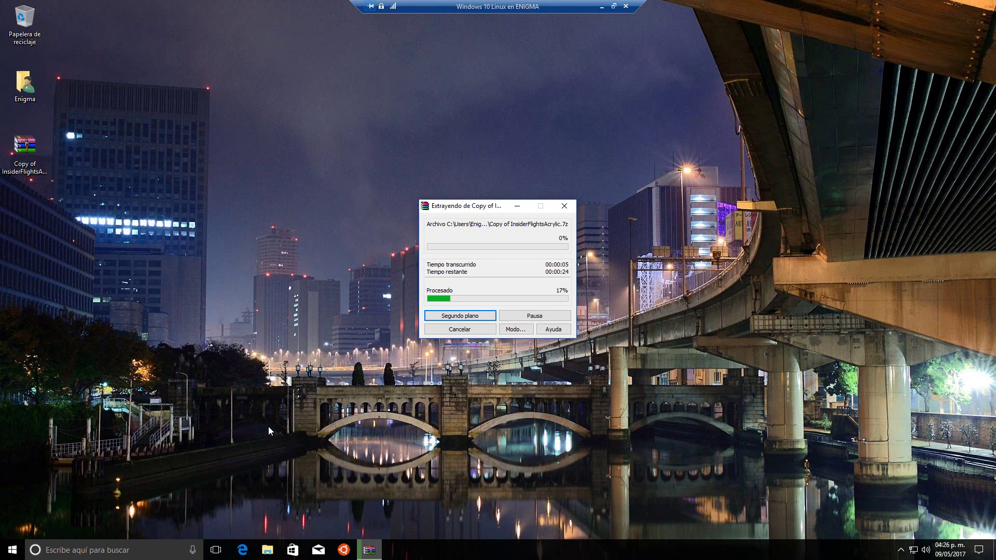
pyautogui.click(270, 547)
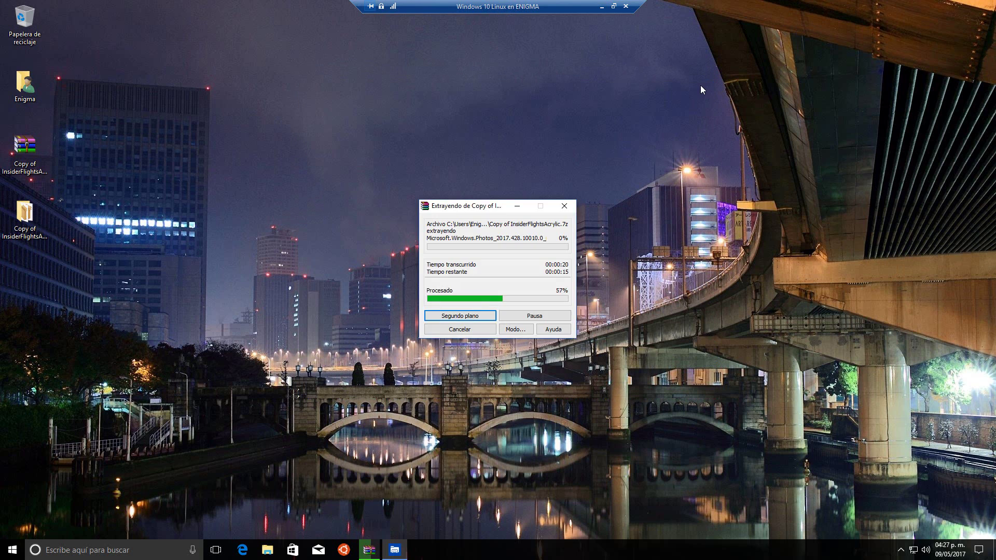
pyautogui.doubleClick(24, 212)
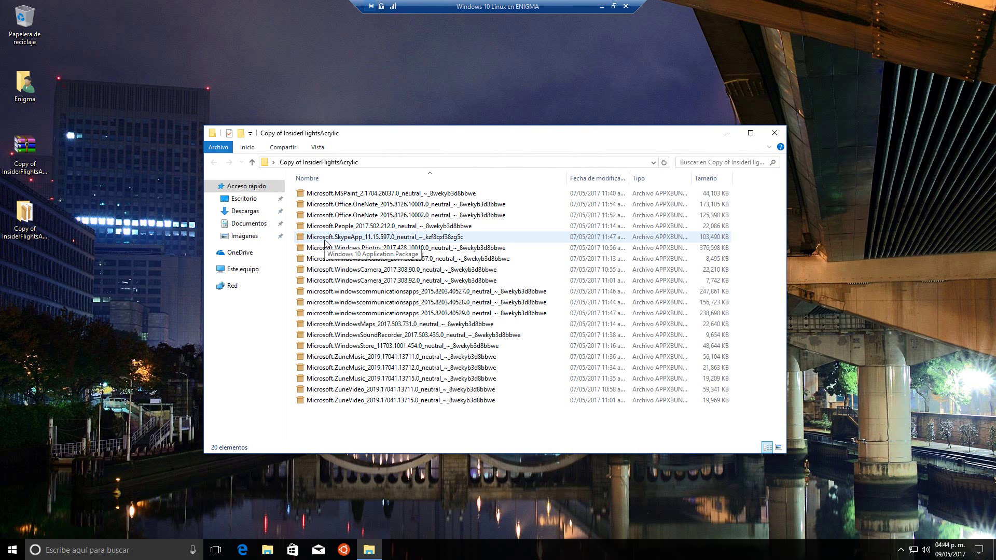
# Step: Open the Microsoft.MSPaint_2.1704.26037.0 package despite the security prompt, expand its capabilities list, and install Paint 3D
pyautogui.doubleClick(339, 194)
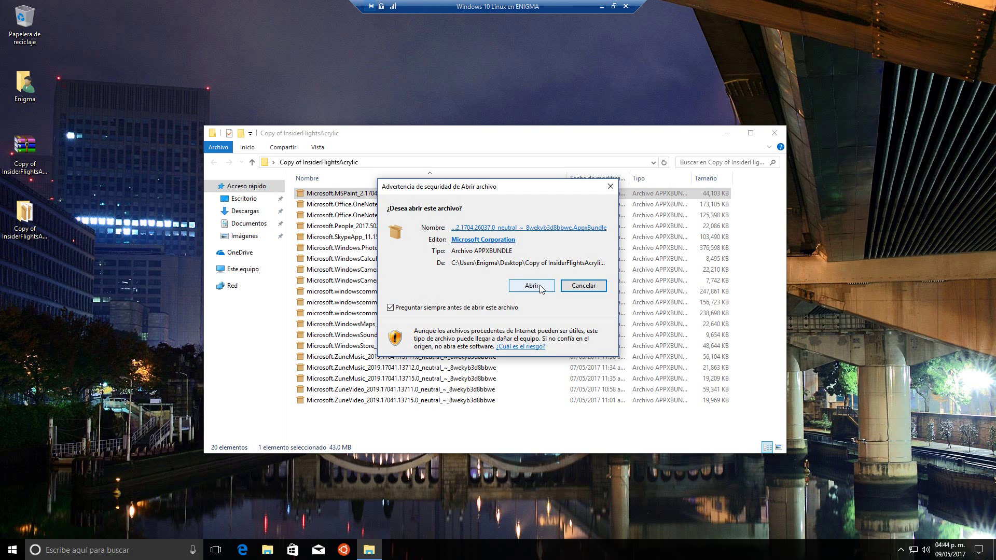
pyautogui.click(532, 285)
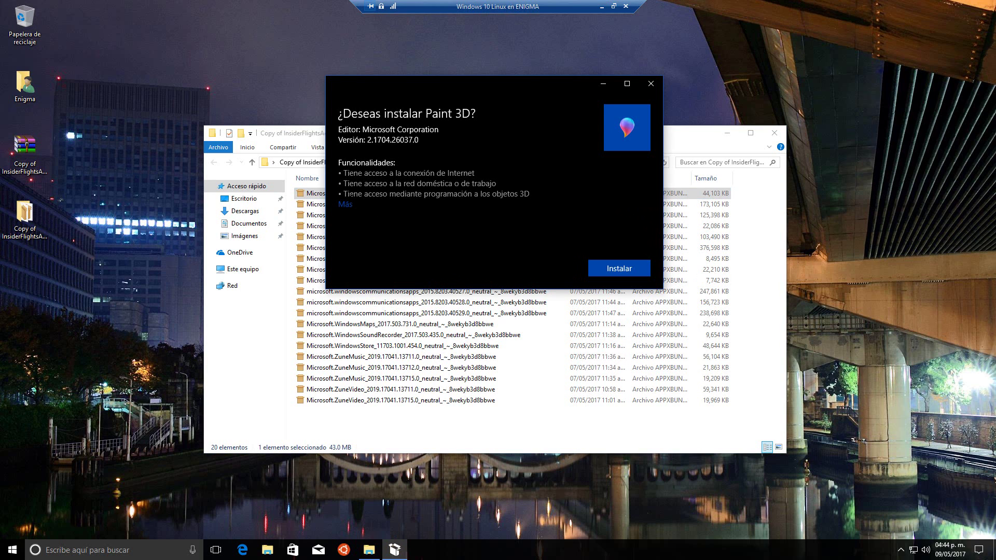
pyautogui.click(343, 205)
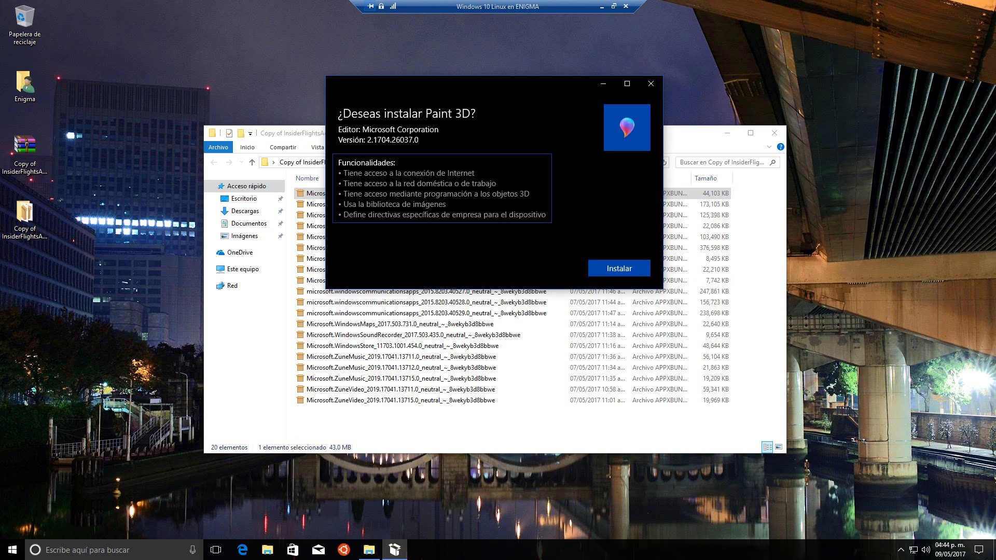
pyautogui.click(626, 268)
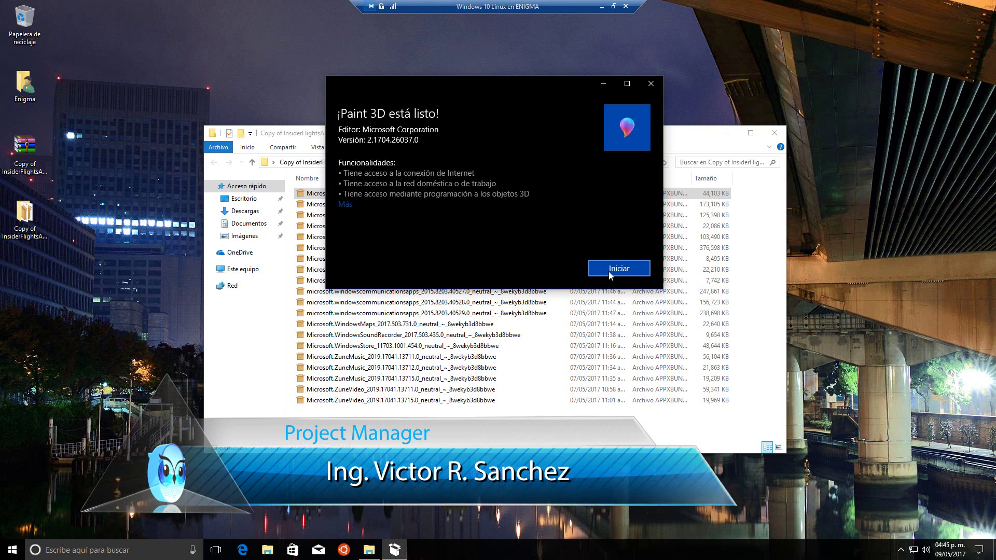
# Step: Launch the freshly installed Paint 3D to check it, and close both the app and its installer
pyautogui.click(617, 269)
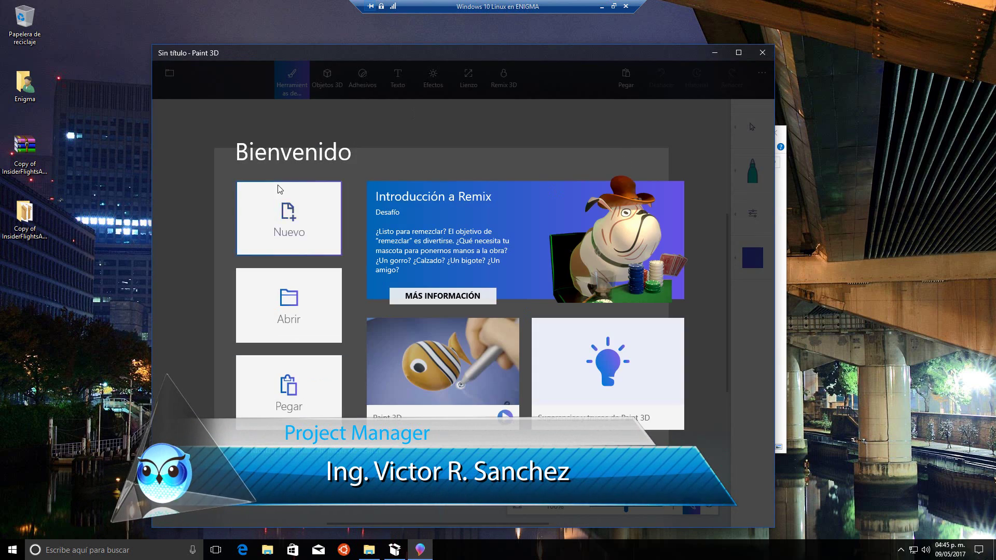
pyautogui.click(280, 189)
pyautogui.click(755, 57)
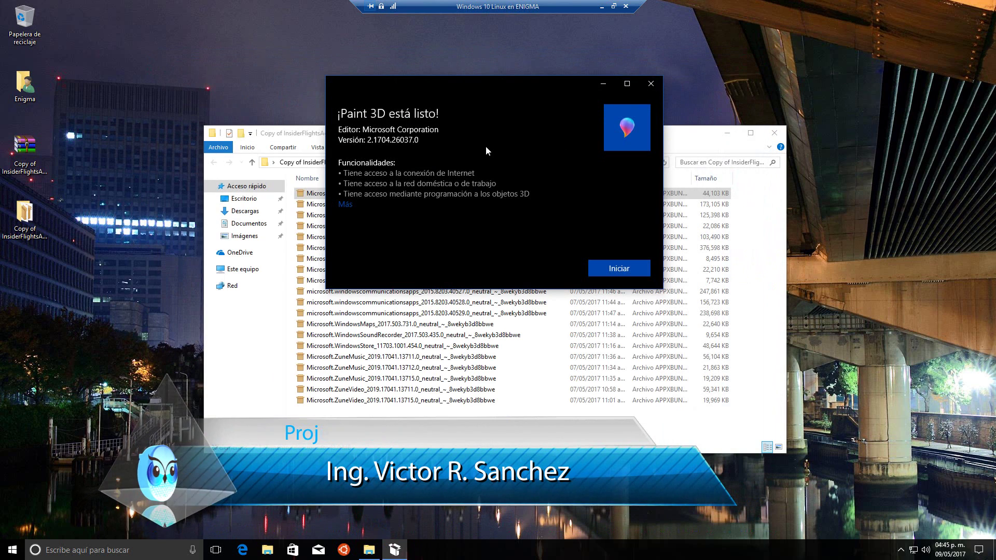
pyautogui.click(650, 84)
# Step: Look over the OneNote and Skype packages in the extracted folder and close the folder window
pyautogui.doubleClick(379, 209)
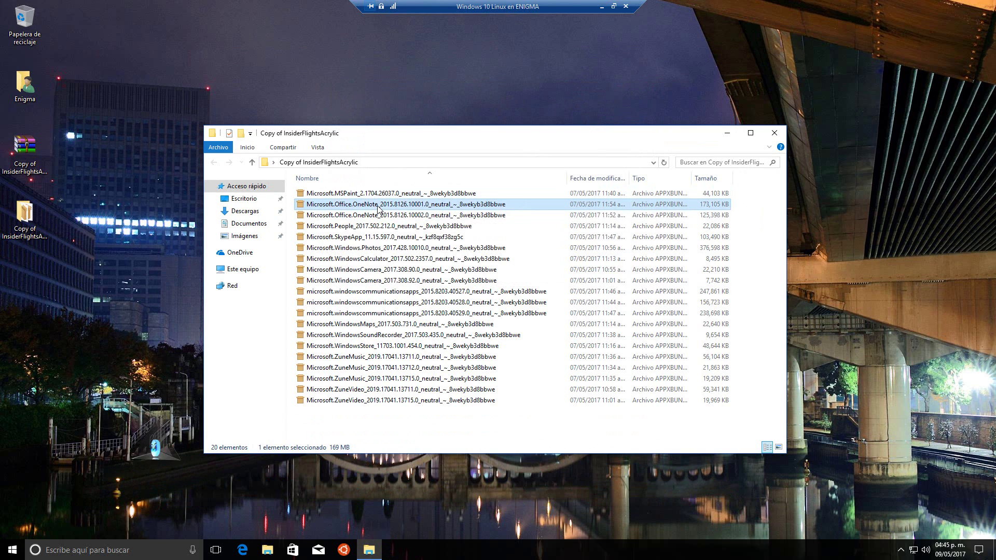
pyautogui.click(410, 237)
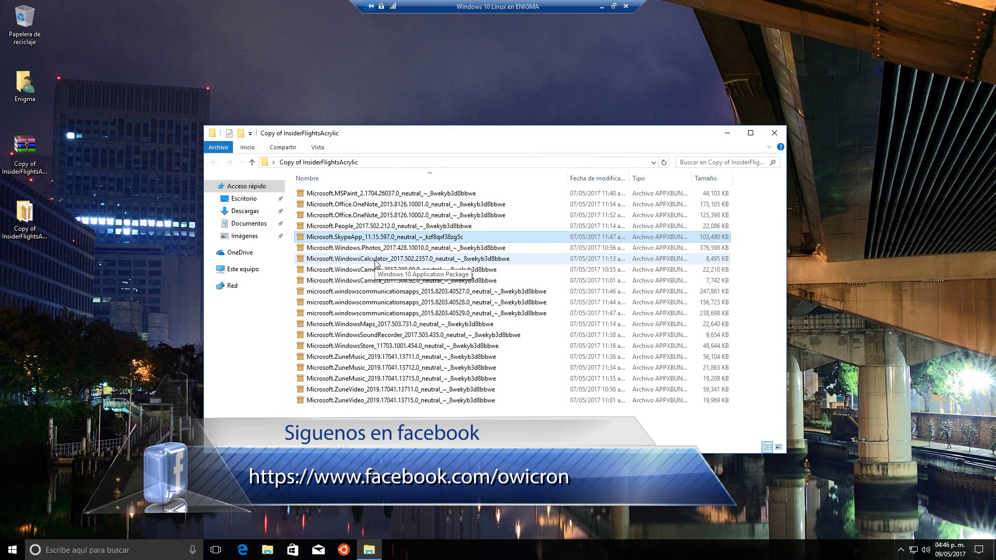
pyautogui.click(774, 132)
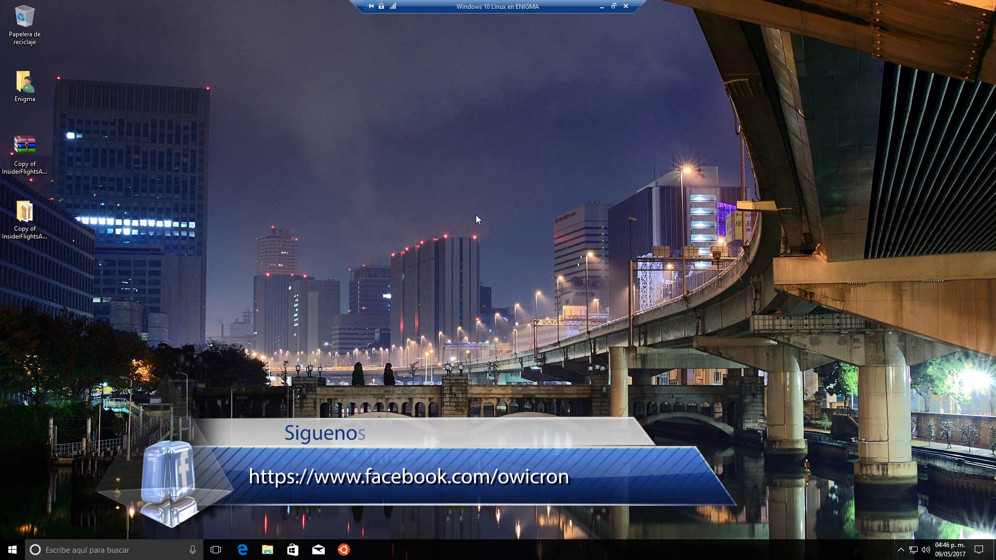